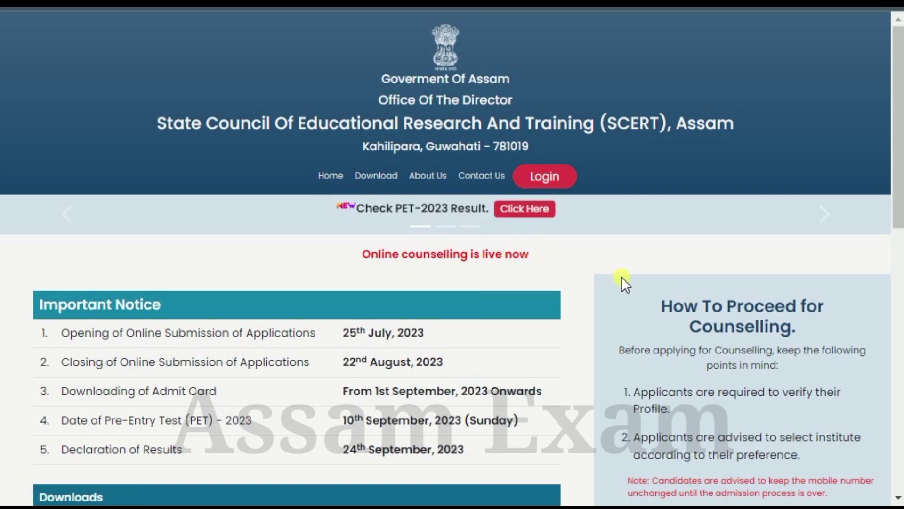
Use 'Login to Proceed' in the How To Proceed for Counselling panel to reach the candidate login page.
scroll(621, 276, "down", 5)
scroll(621, 276, "up", 2)
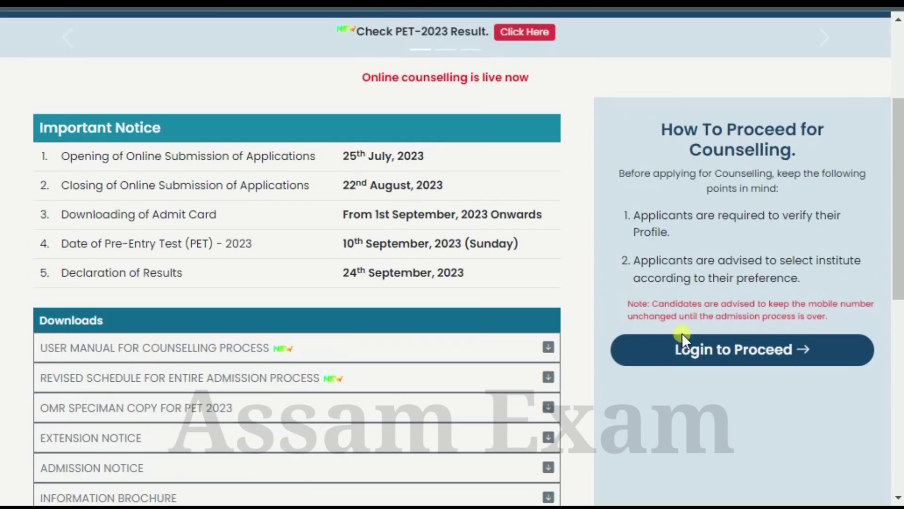
left_click(718, 356)
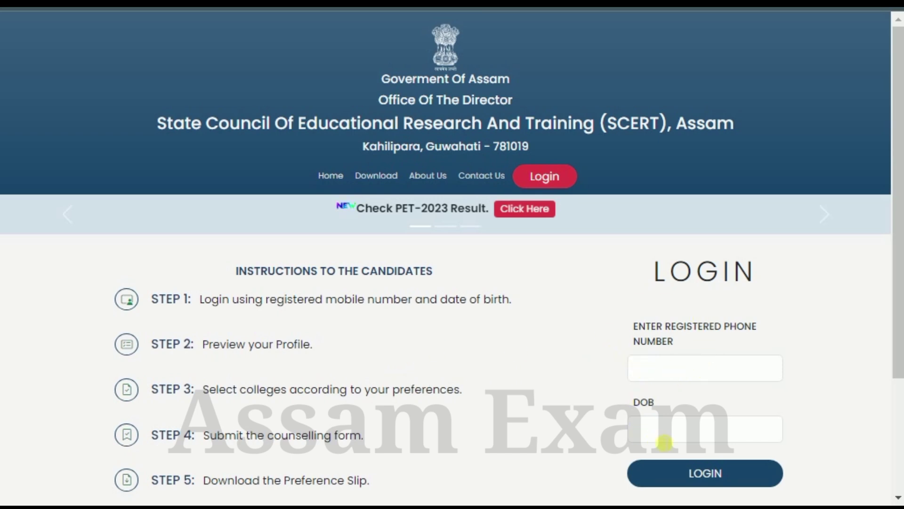
Log in with the registered phone number and date of birth to reach the Nagaon candidate dashboard.
left_click(700, 474)
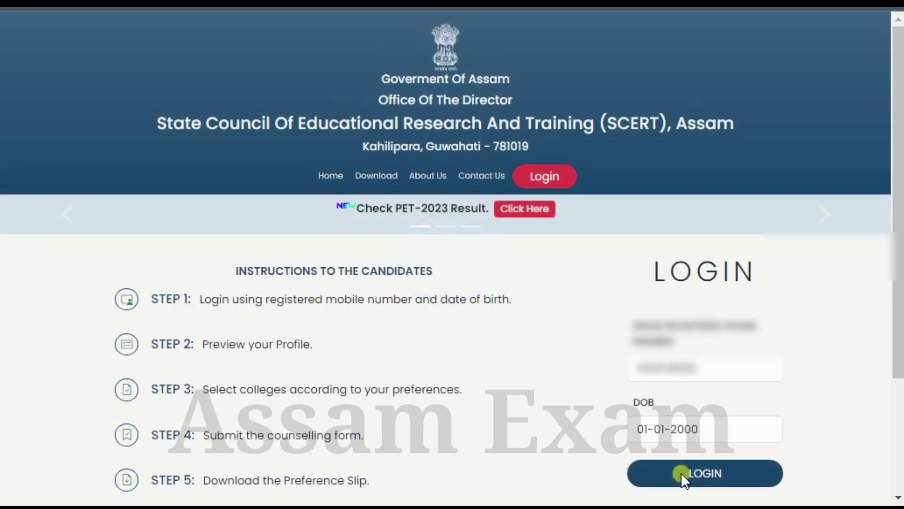
left_click(683, 476)
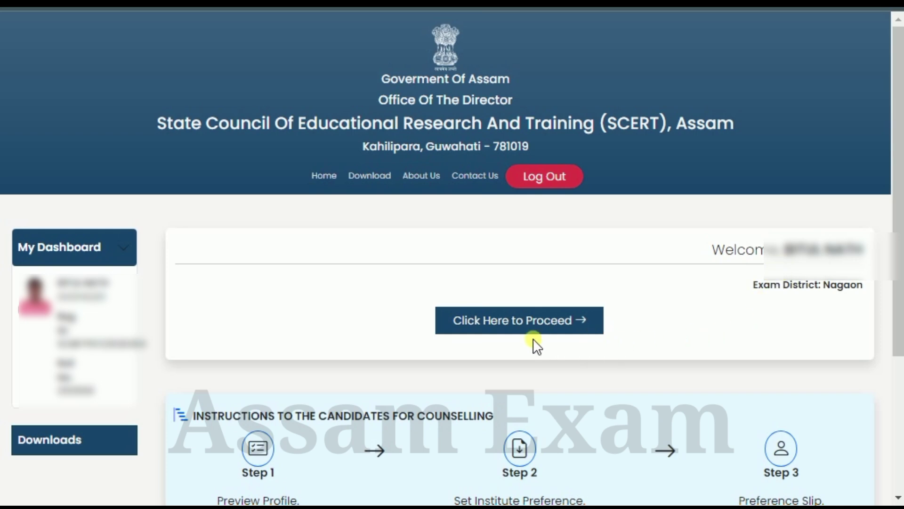
Start the profile form, choose the candidate's salutation, and check the benchmark disability dropdown options.
left_click(568, 328)
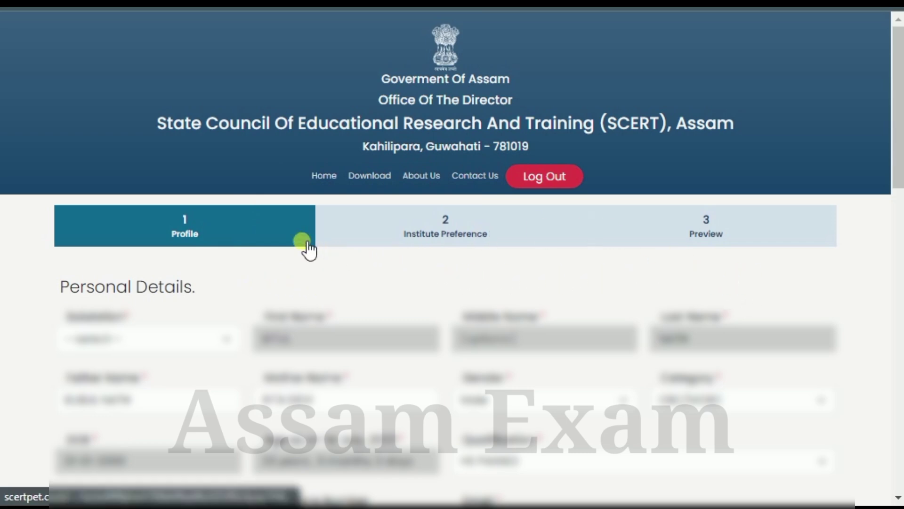
scroll(327, 255, "down", 3)
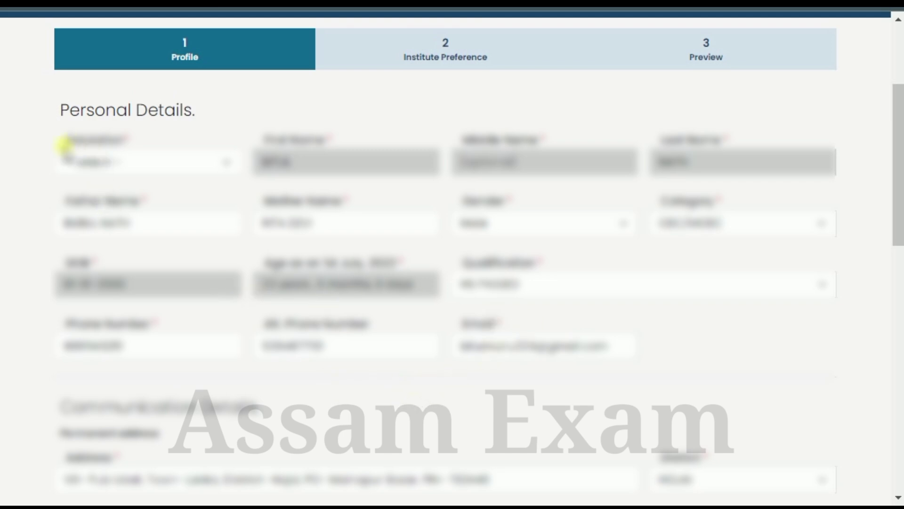
left_click(132, 166)
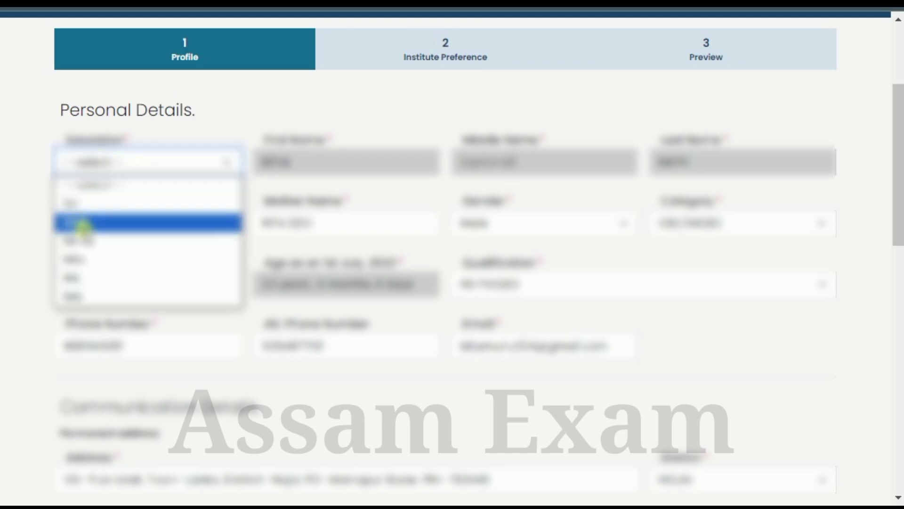
left_click(95, 204)
scroll(133, 174, "down", 10)
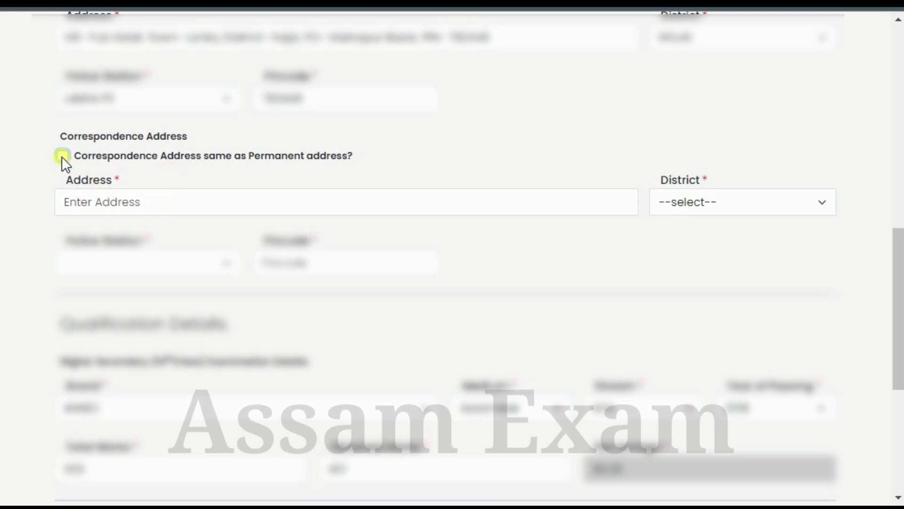
scroll(47, 254, "down", 5)
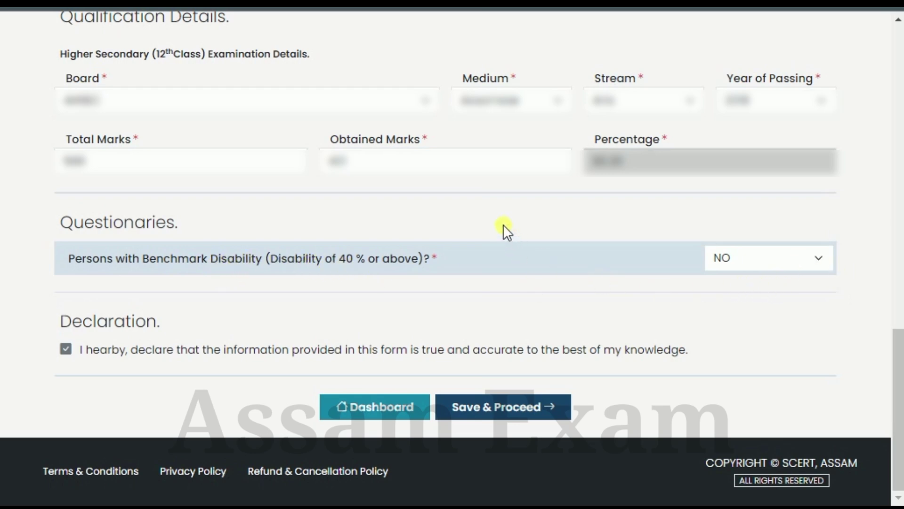
left_click(746, 260)
Keep disability at NO, save the profile, and add Government institute DIET, Nagaon, Samaguri as preference 1.
left_click(690, 224)
left_click(524, 415)
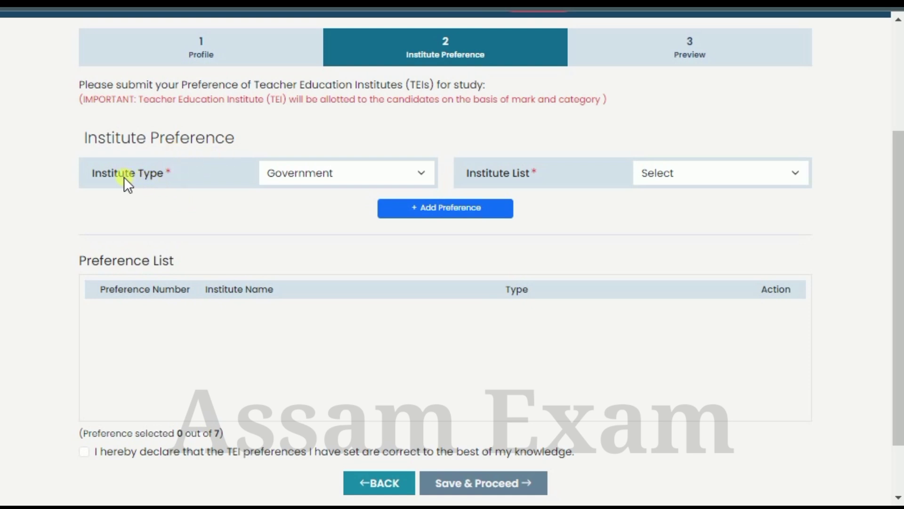
left_click(310, 172)
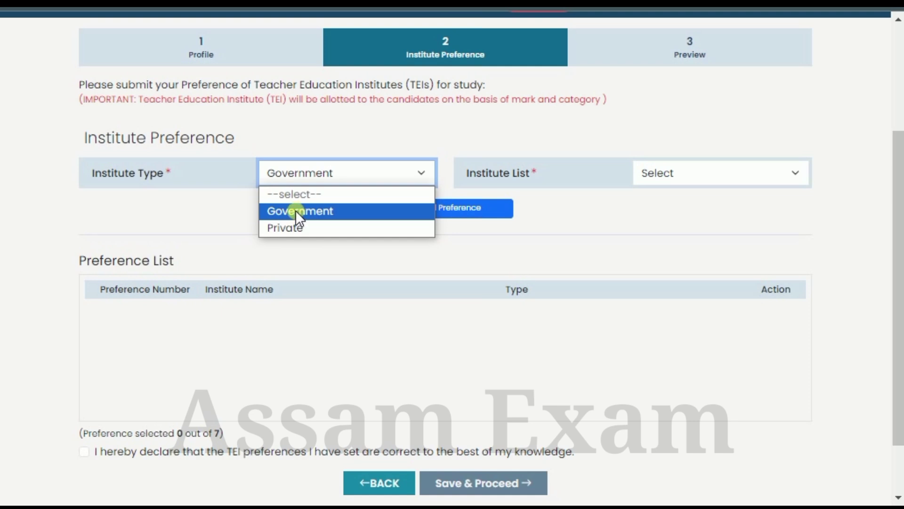
left_click(295, 210)
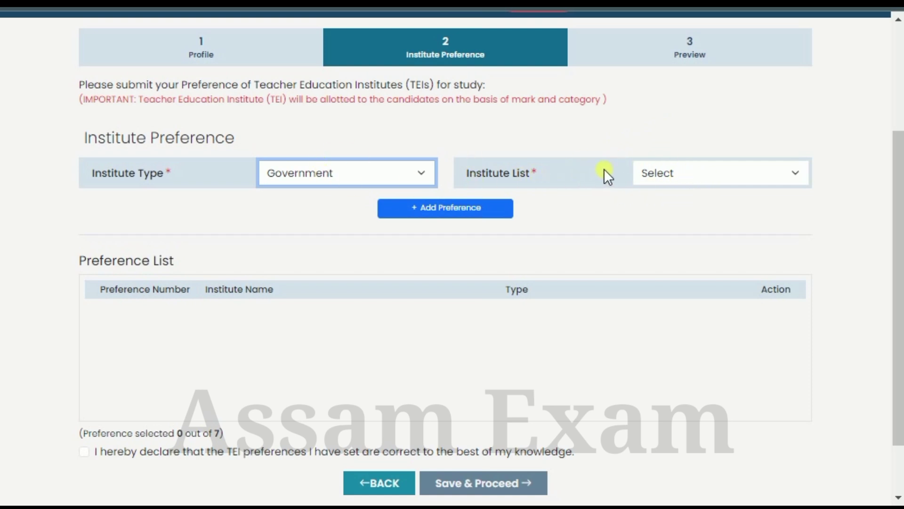
left_click(657, 174)
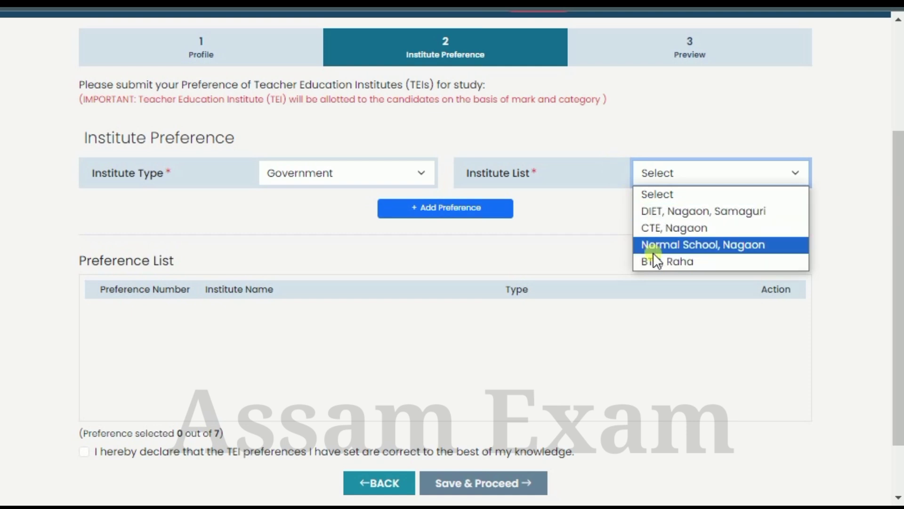
left_click(651, 213)
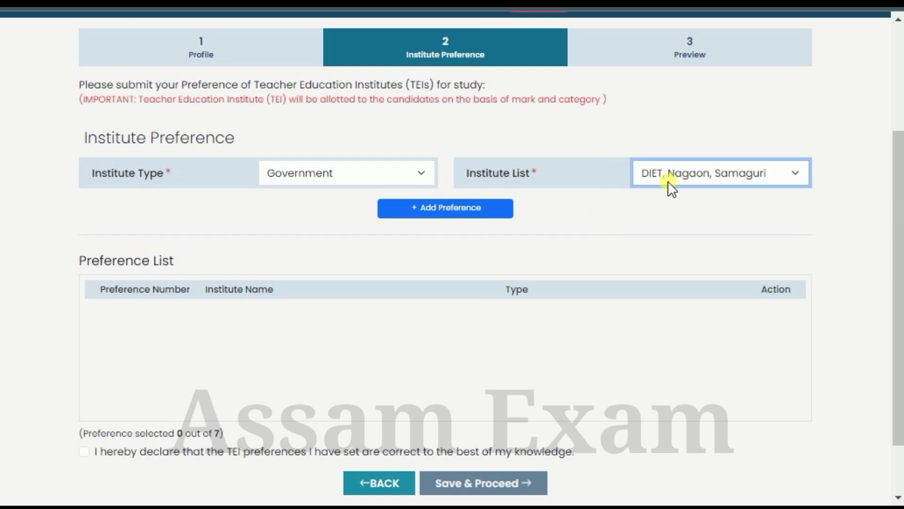
left_click(429, 208)
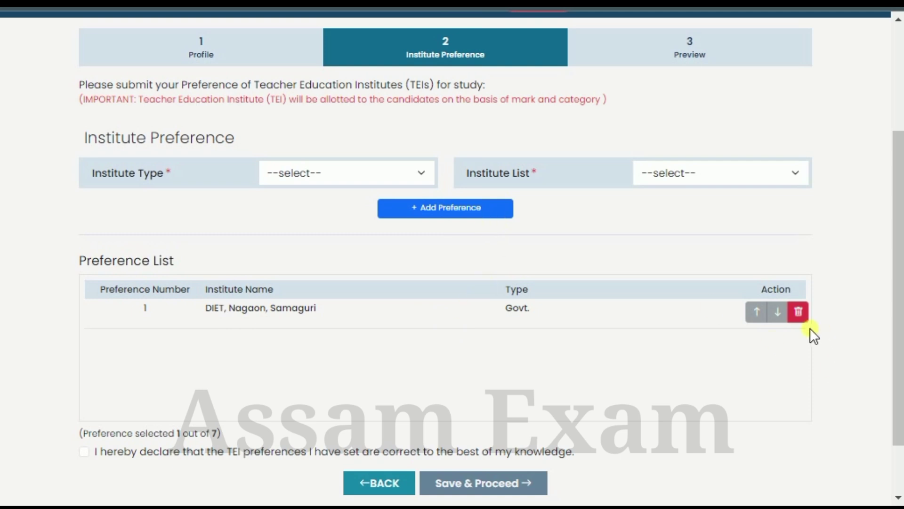
Add CTE Nagaon, Normal School Nagaon and BTC Raha as preferences 2–4, tick the declaration, and save.
left_click(741, 172)
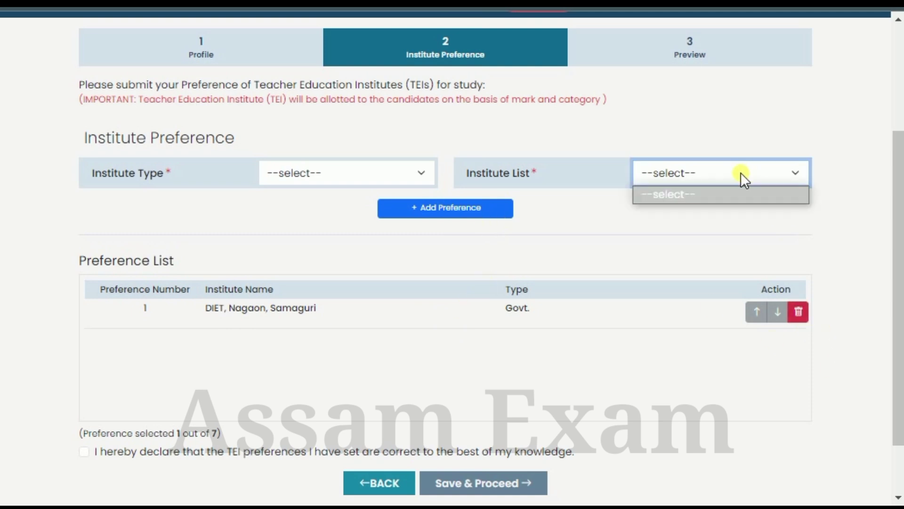
left_click(397, 175)
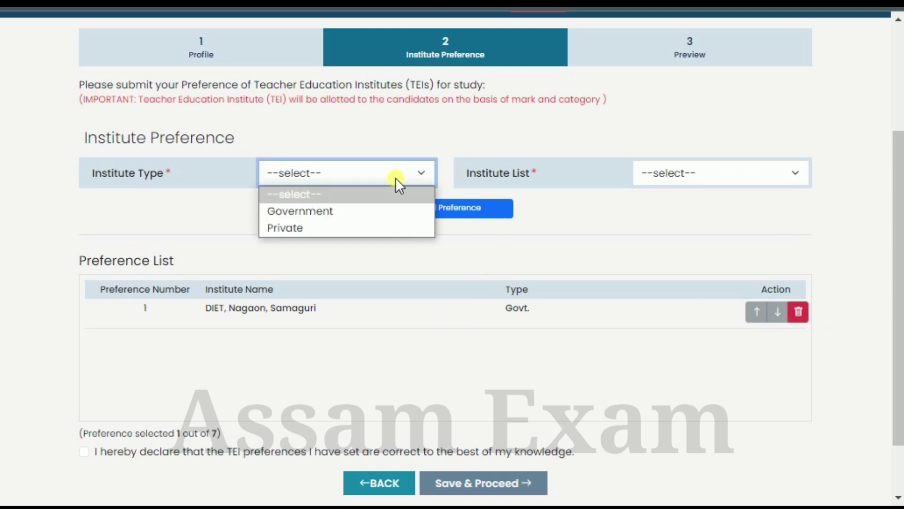
left_click(318, 209)
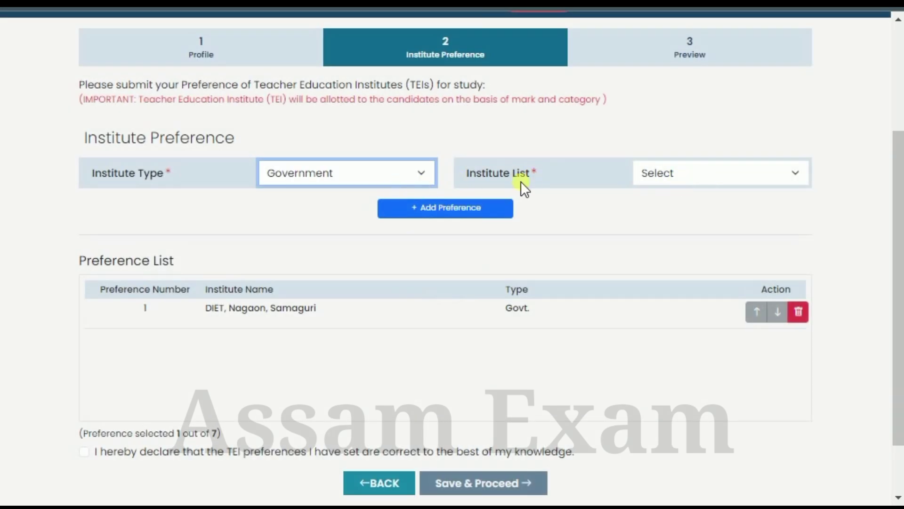
left_click(669, 176)
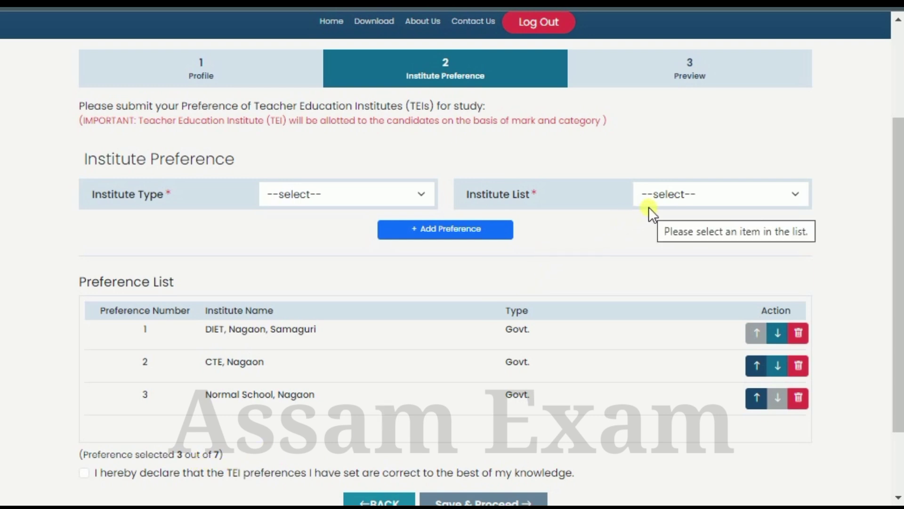
left_click(674, 196)
left_click(422, 196)
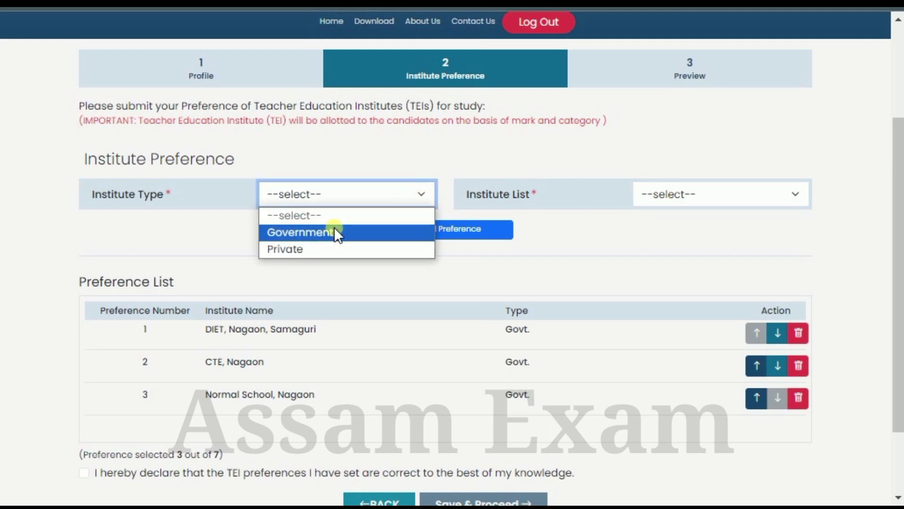
left_click(334, 232)
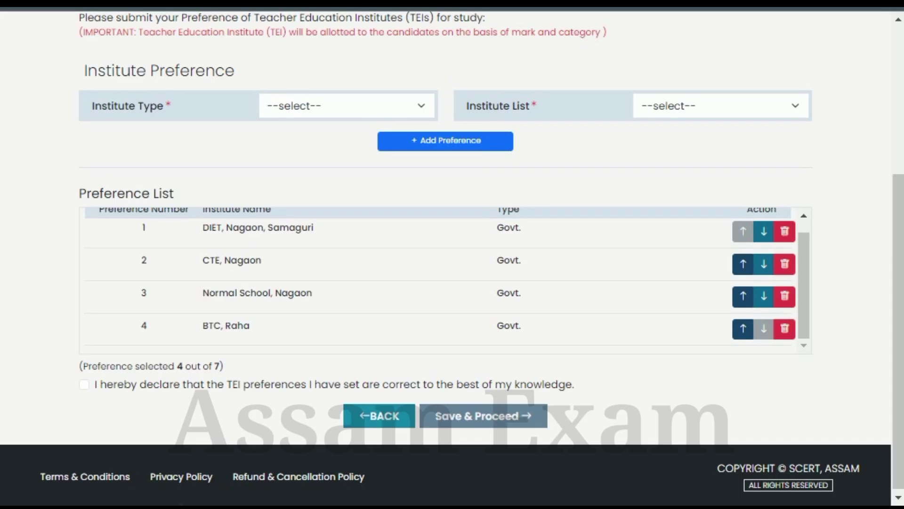
left_click(84, 384)
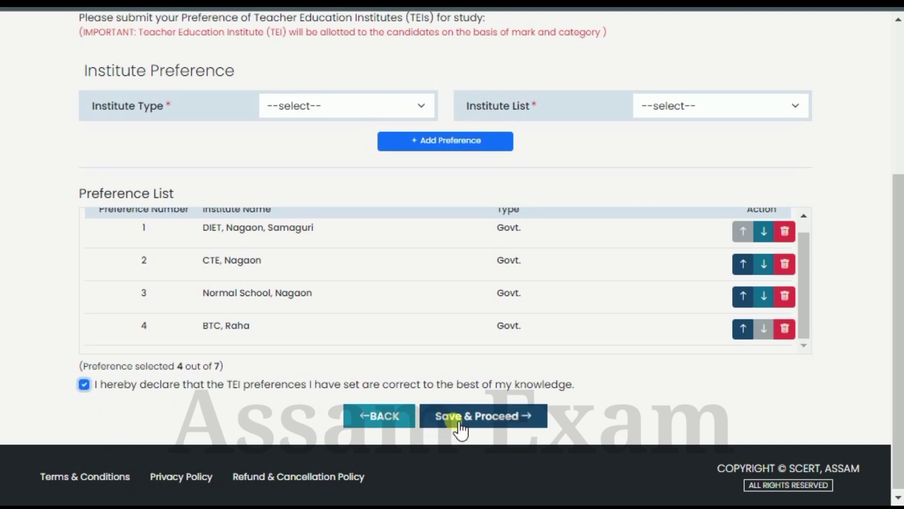
left_click(533, 422)
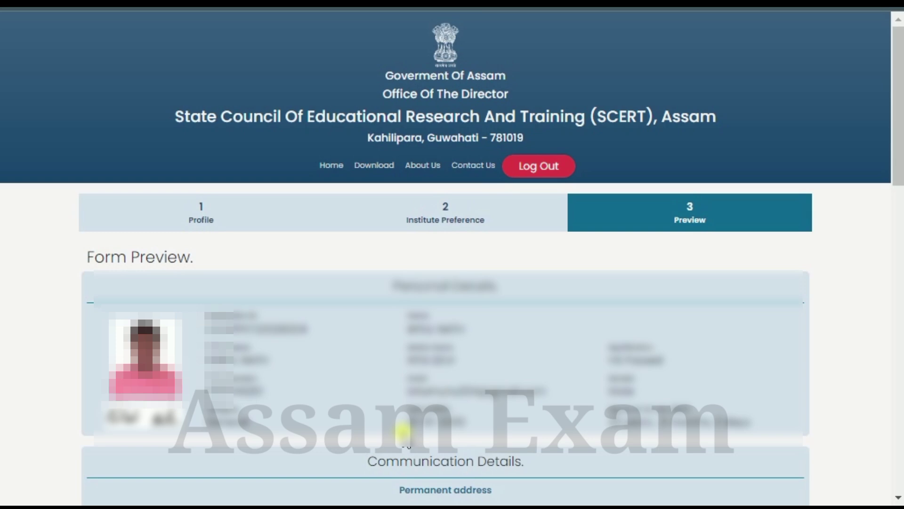
Review the form preview with four Government preferences and submit it for locking.
scroll(403, 431, "down", 20)
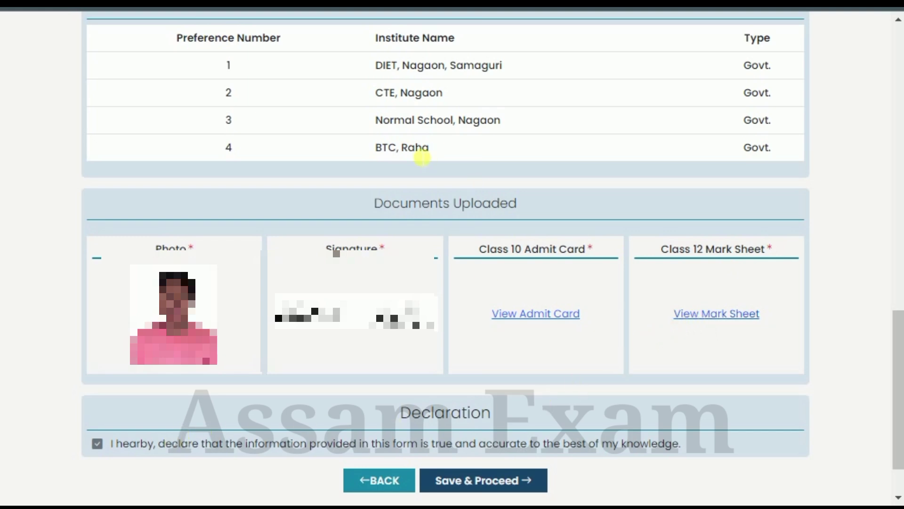
left_click(493, 481)
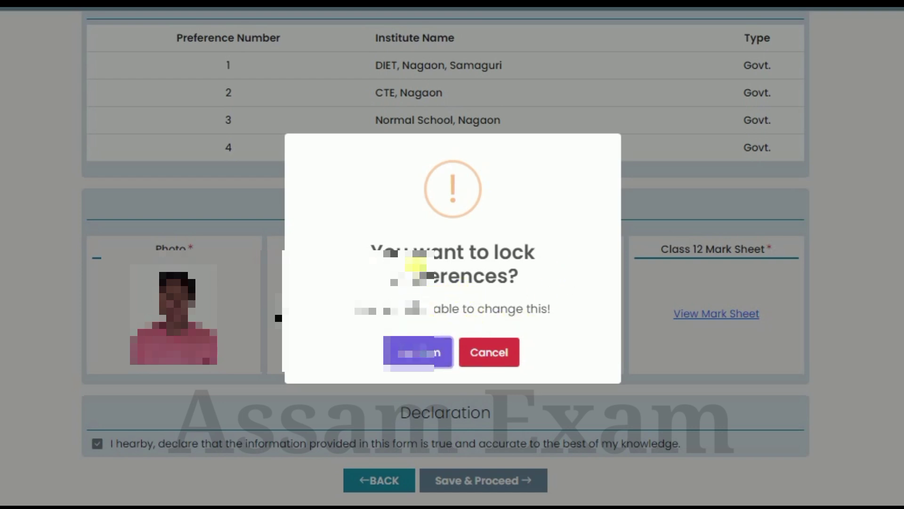
Confirm locking the preferences, validate with the OTP received on mobile, and dismiss the success message.
left_click(421, 360)
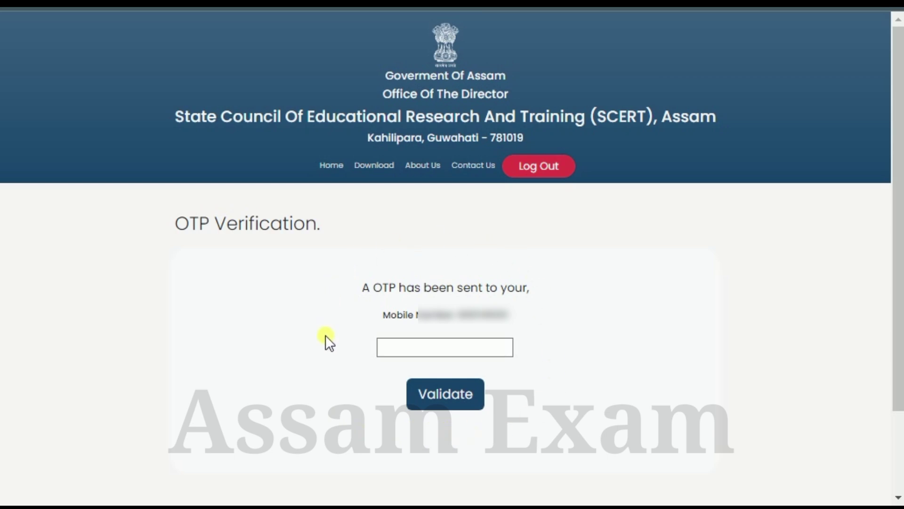
left_click(487, 353)
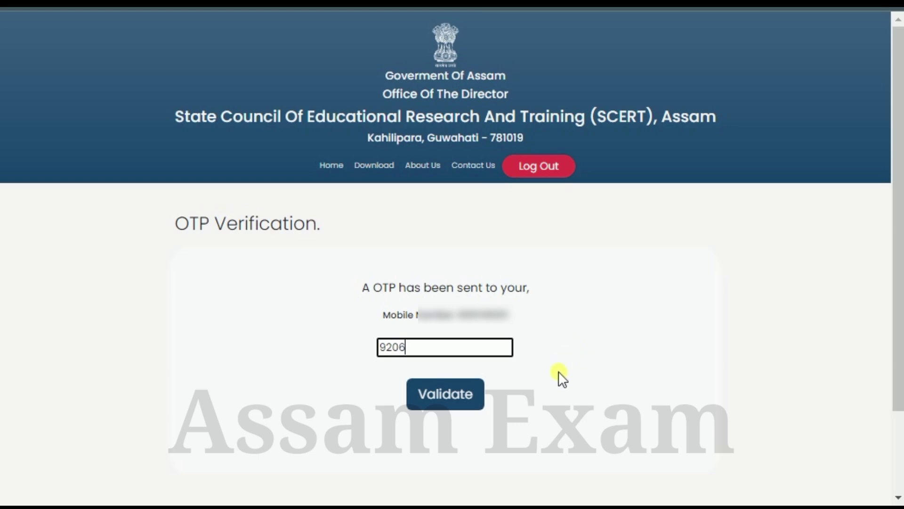
left_click(452, 398)
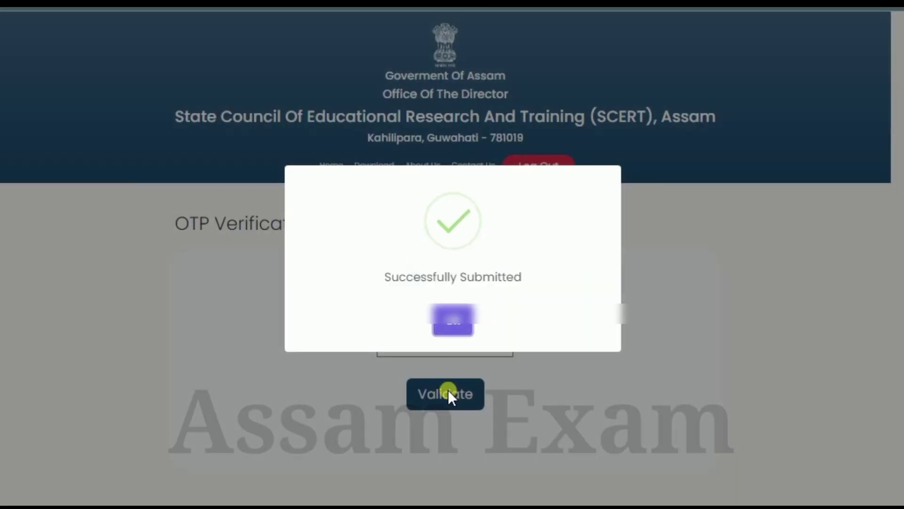
left_click(453, 324)
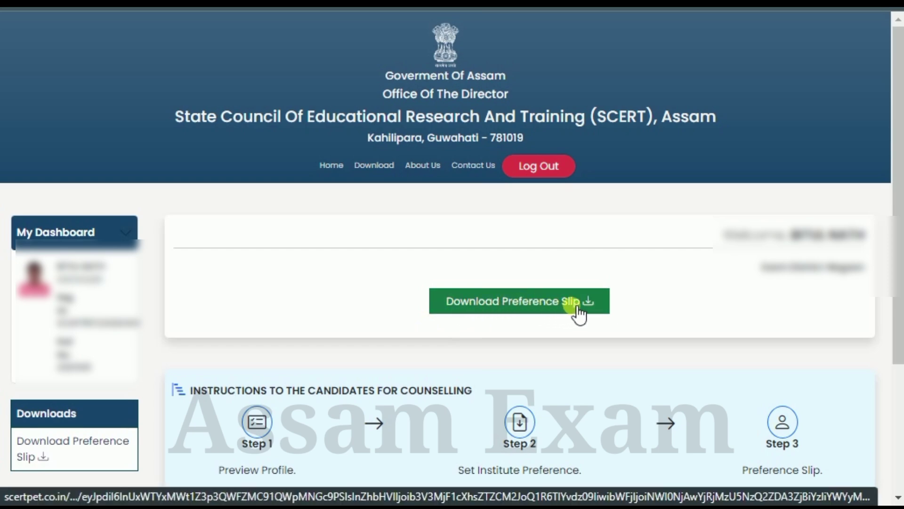
Download the preference slip to open the D. El. Ed. Acknowledgement Slip PDF.
left_click(515, 307)
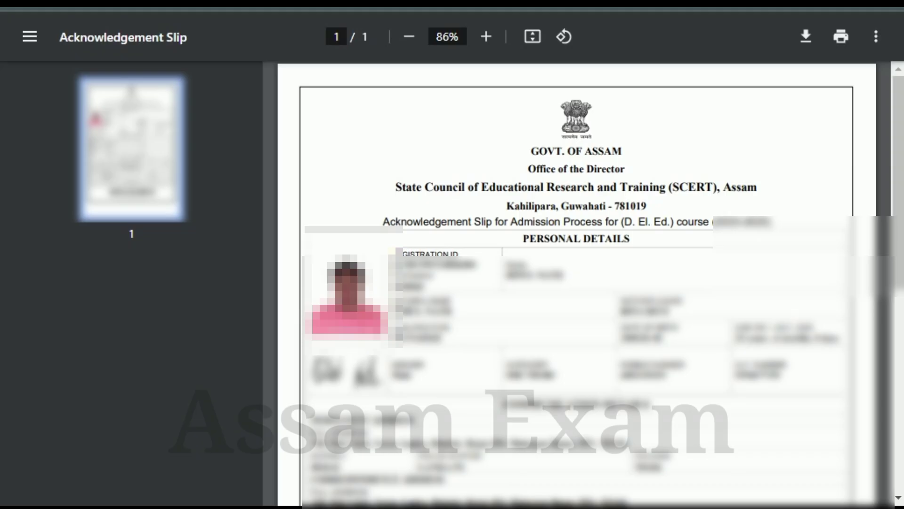